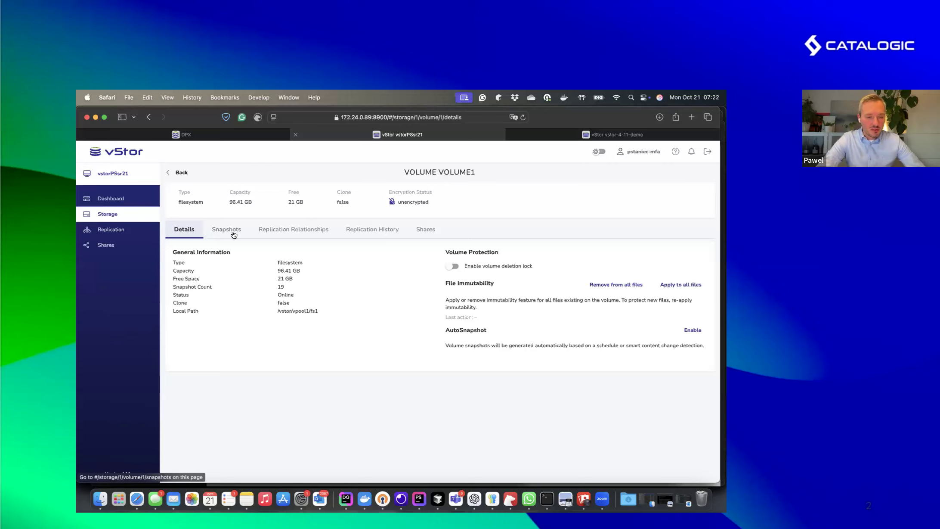
Open the protection settings for volume1's snapshot SSSV_vpl-1_ps-test-vmware.1728390027.
left_click(234, 235)
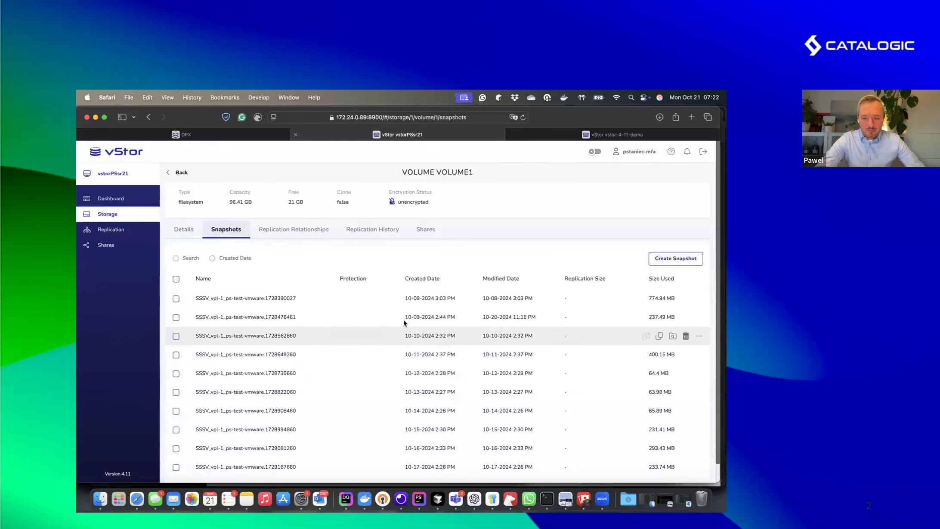
scroll(648, 332, "down", 1)
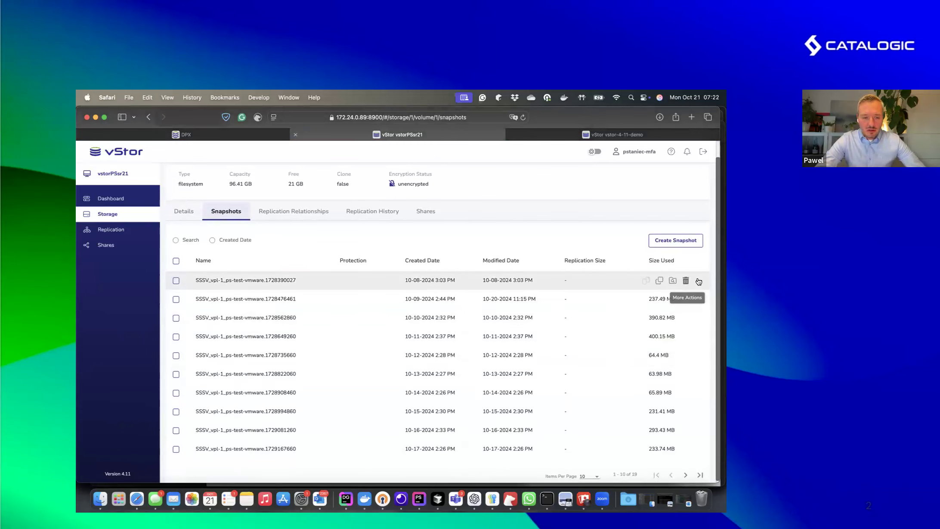
scroll(701, 301, "down", 1)
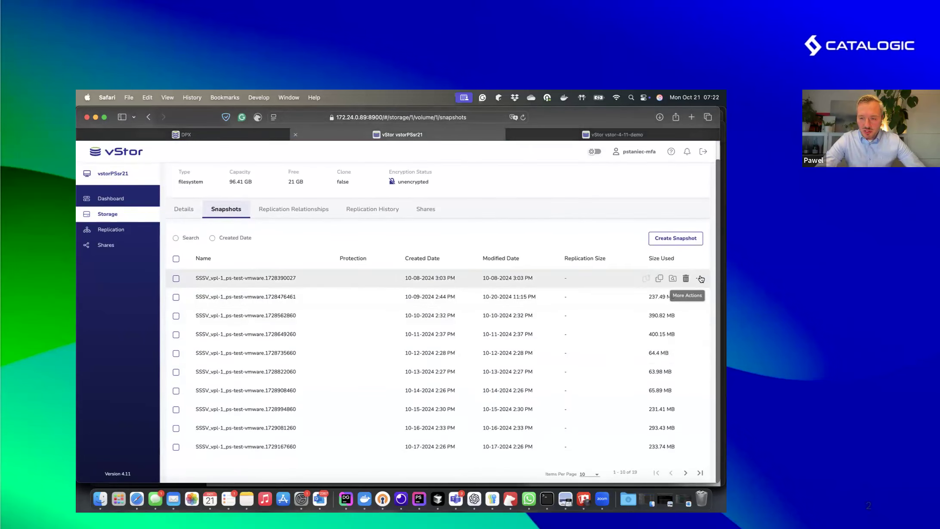
left_click(699, 279)
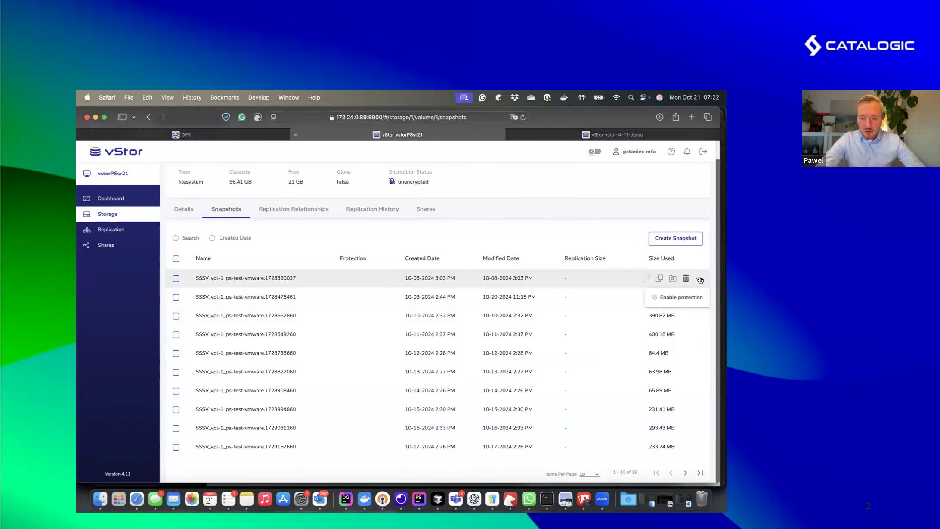
left_click(694, 301)
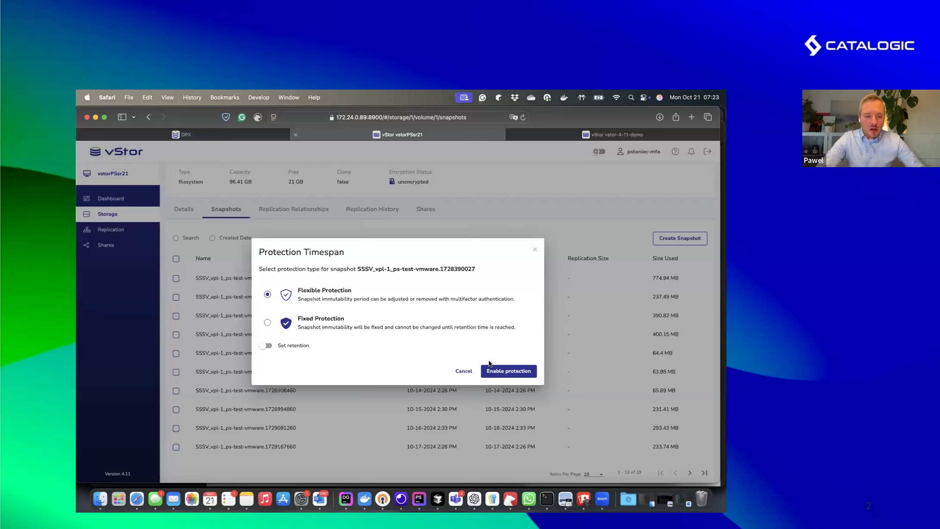
Choose fixed protection for the snapshot with a retention timespan of 4 years.
left_click(316, 329)
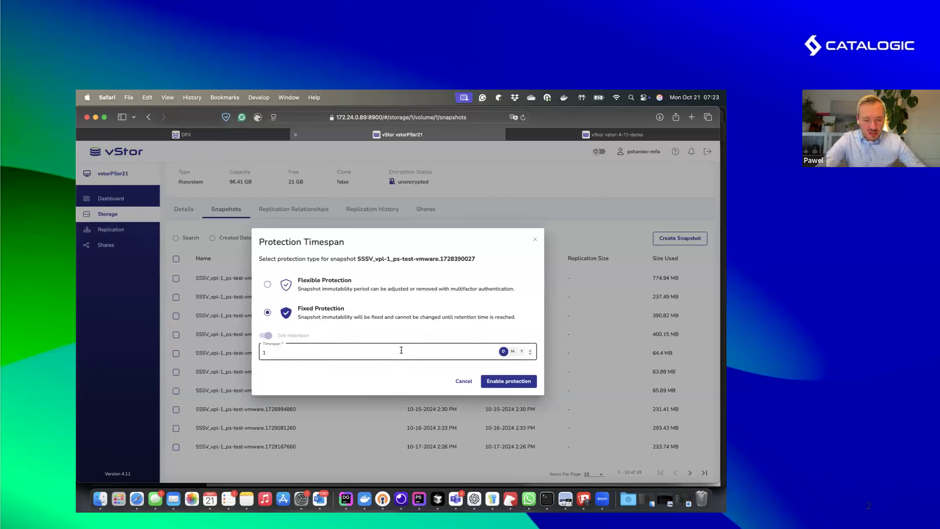
left_click(522, 351)
left_click(531, 350)
left_click(531, 350)
left_click(531, 350)
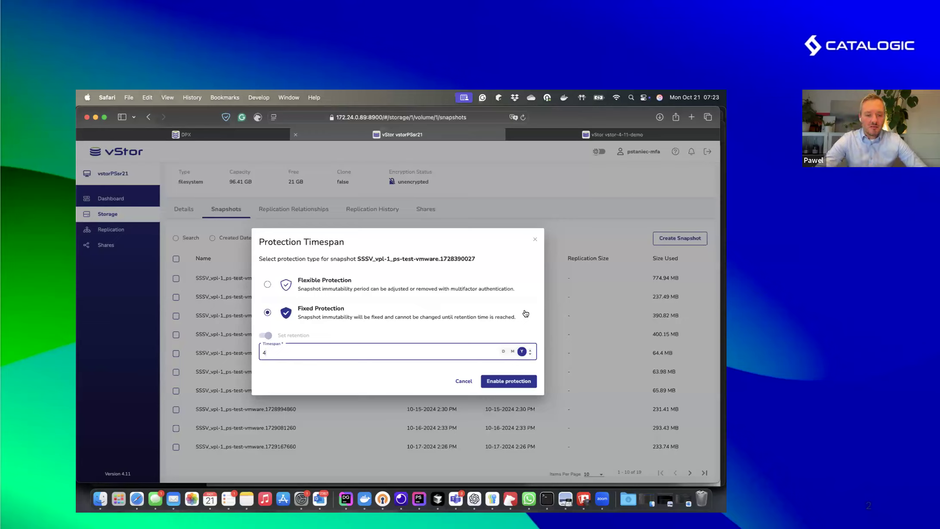
Enable flexible protection on the snapshot with a retention timespan of 1 day.
left_click(337, 284)
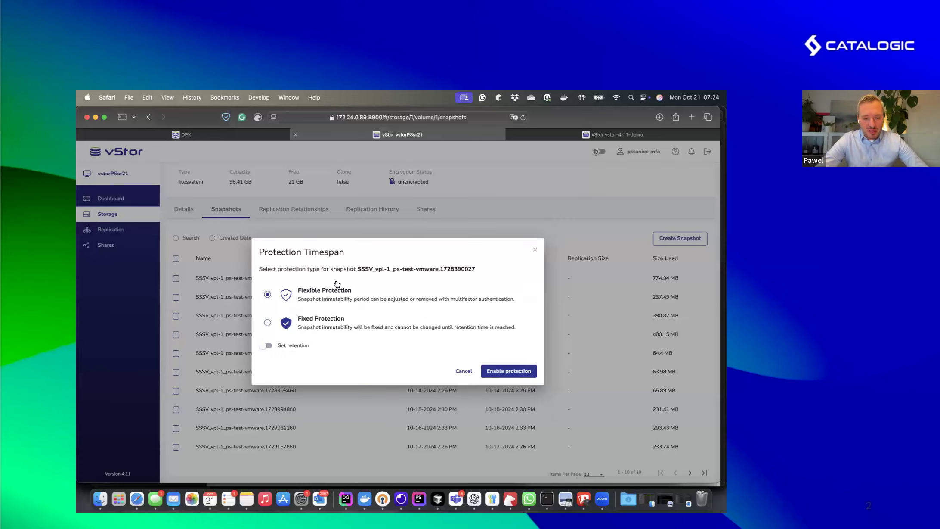
left_click(268, 349)
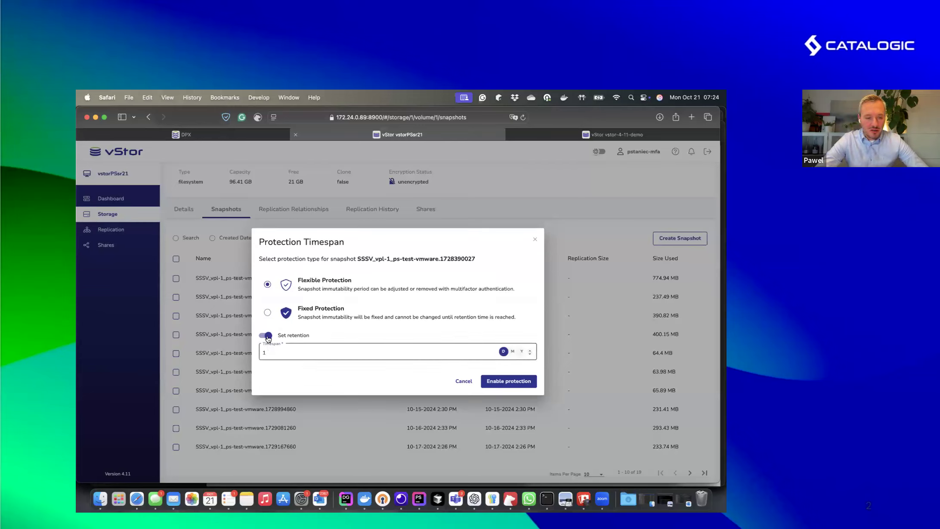
left_click(267, 336)
left_click(269, 346)
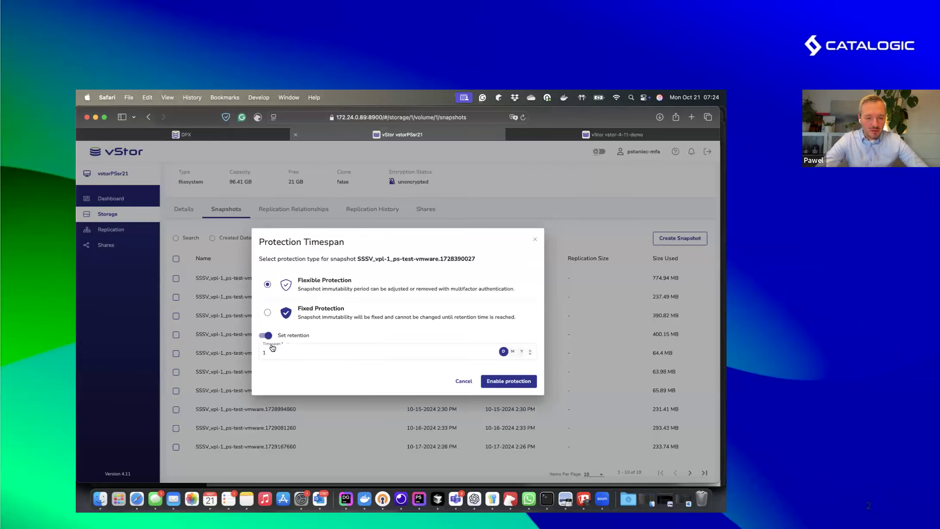
left_click(517, 382)
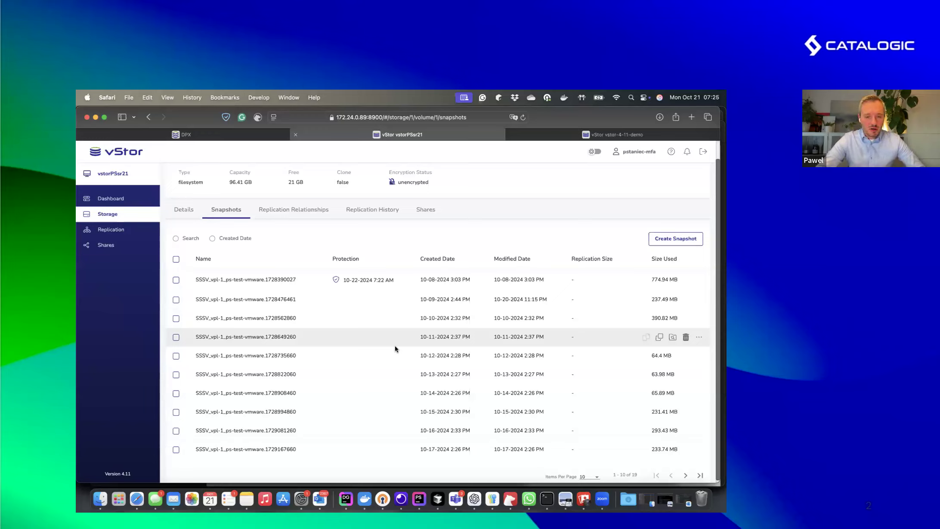
Review volume1's replication relationships and replication history, and return to its snapshot list.
left_click(312, 218)
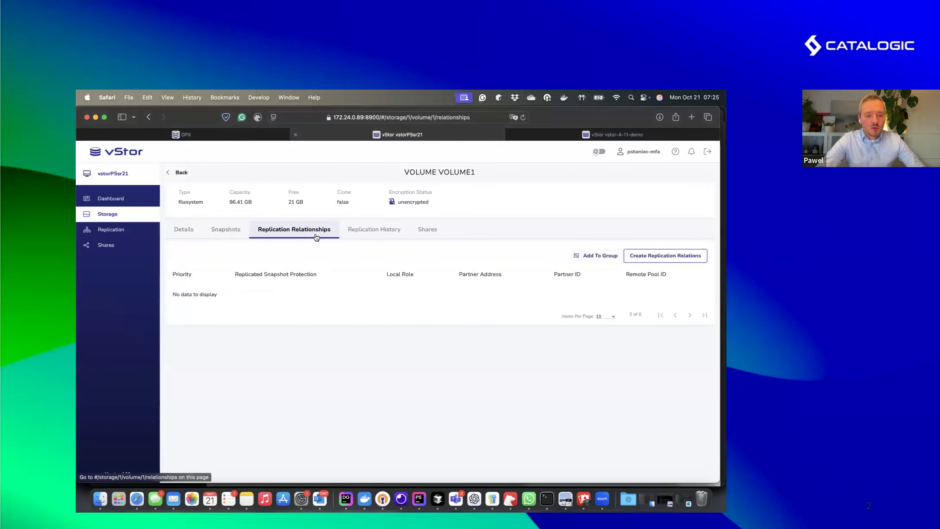
left_click(367, 231)
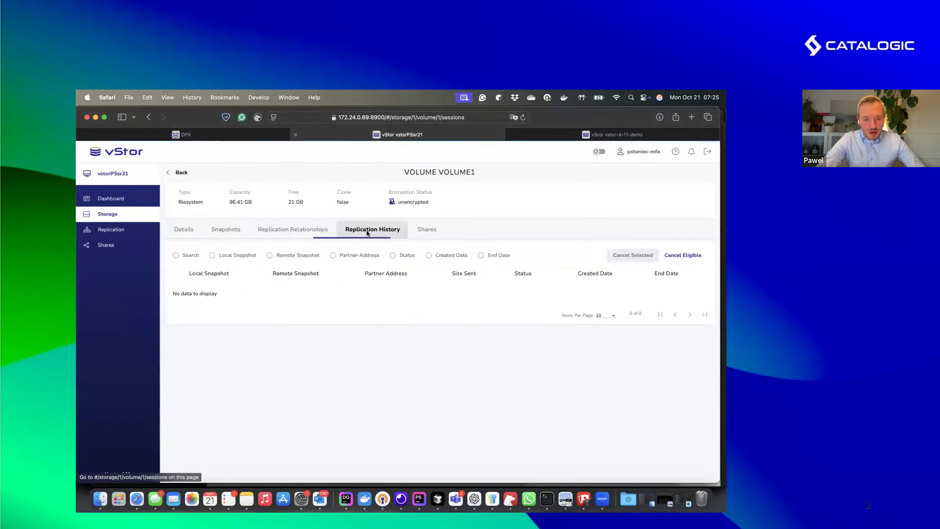
left_click(309, 226)
left_click(243, 230)
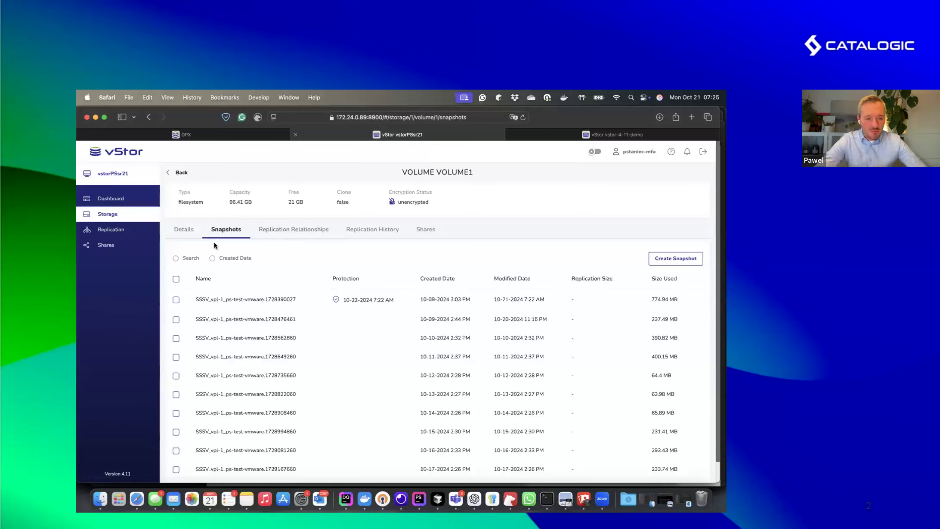
View the remote server fields required for a new replication partnership, and cancel without adding one.
left_click(120, 230)
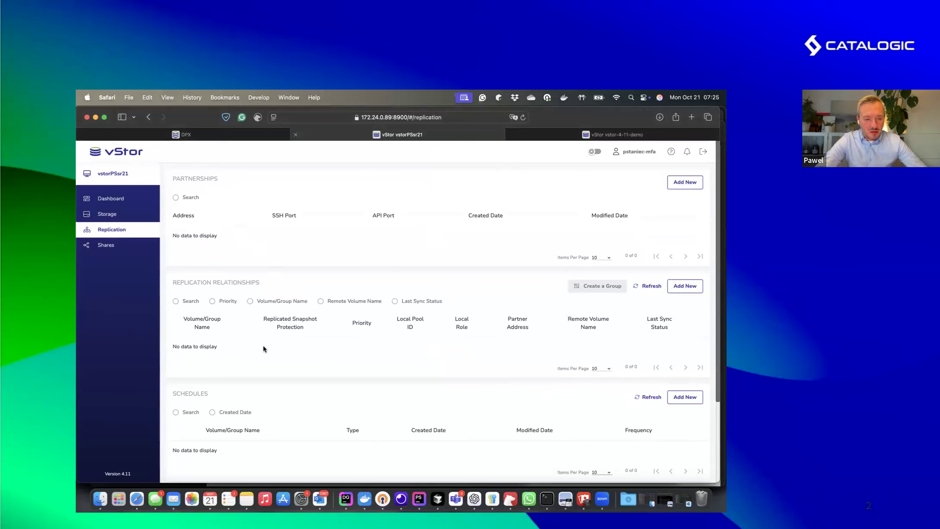
left_click(694, 182)
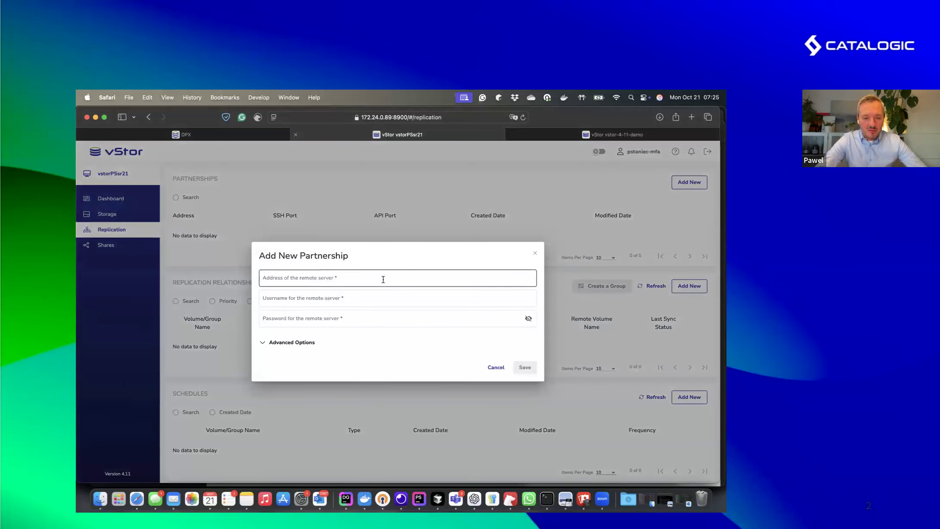
left_click(382, 278)
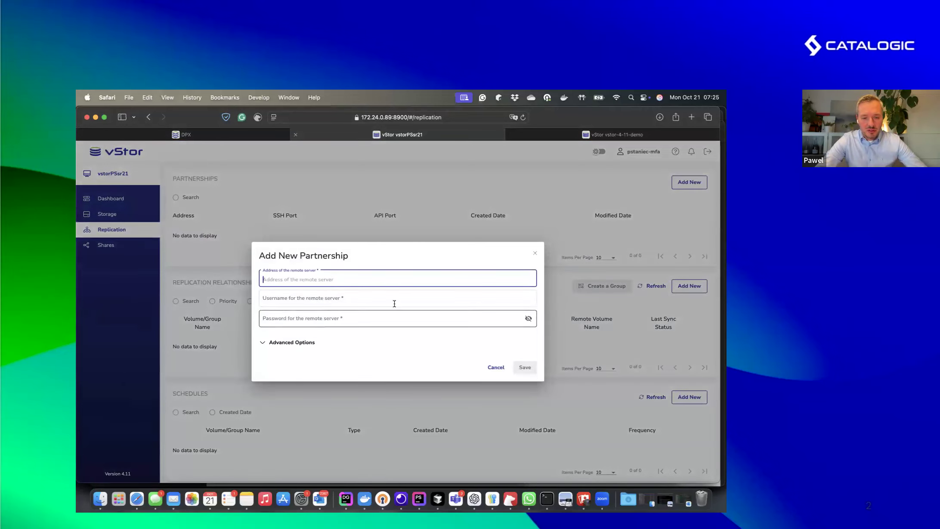
left_click(496, 367)
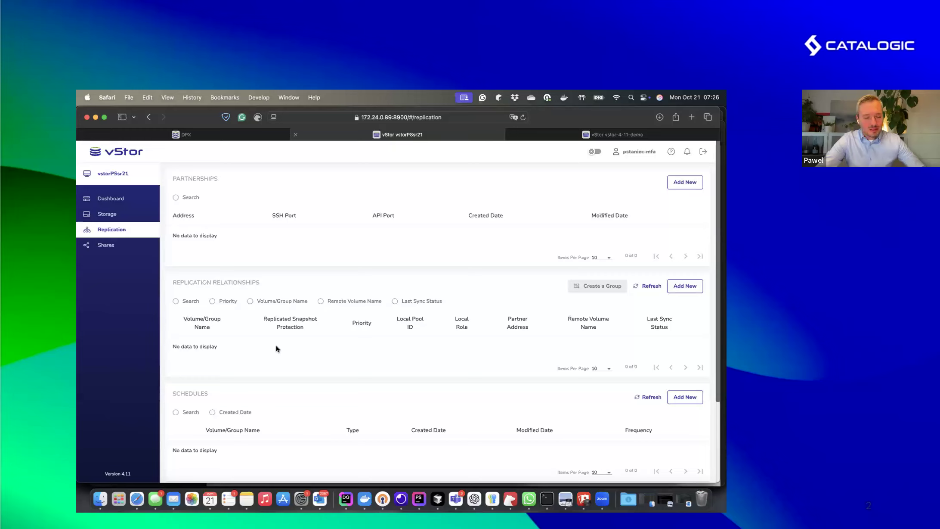
Return to the storage volumes and view the replication relationships of volume1.
left_click(123, 217)
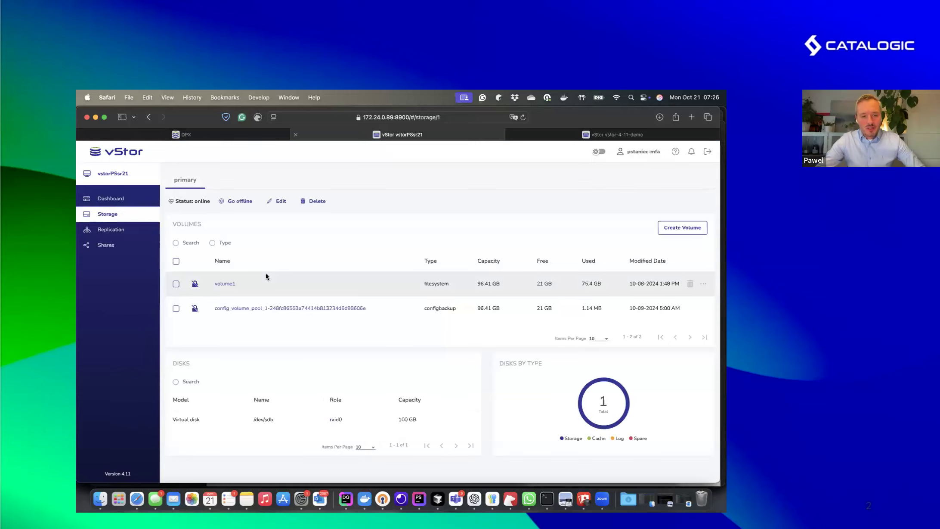
left_click(129, 229)
left_click(107, 214)
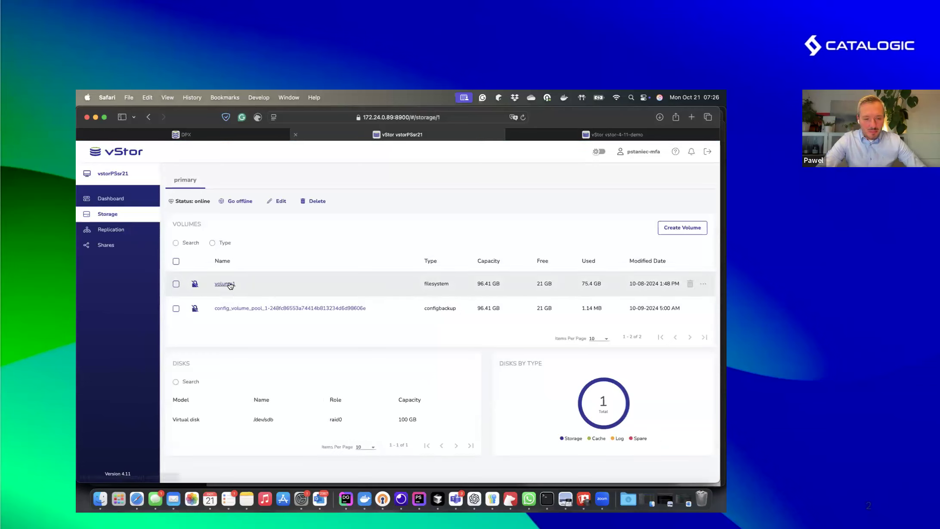
left_click(232, 285)
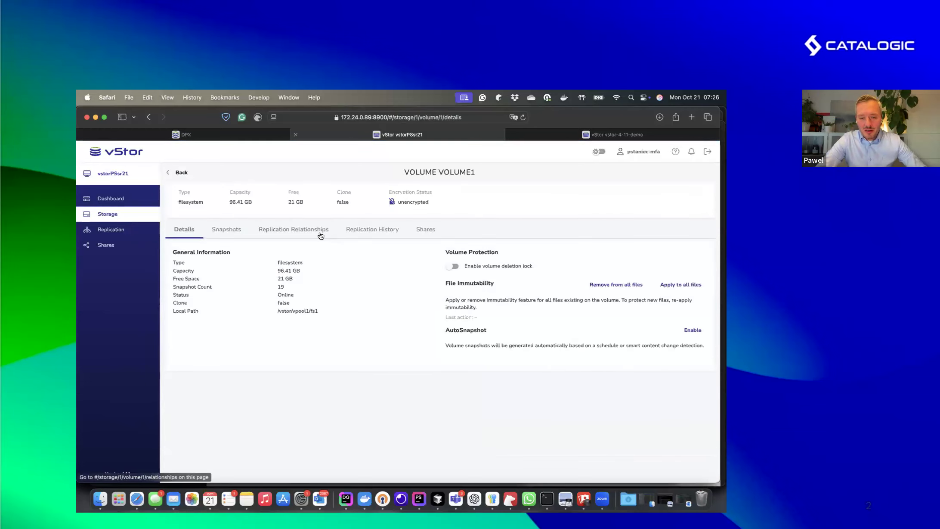
left_click(284, 232)
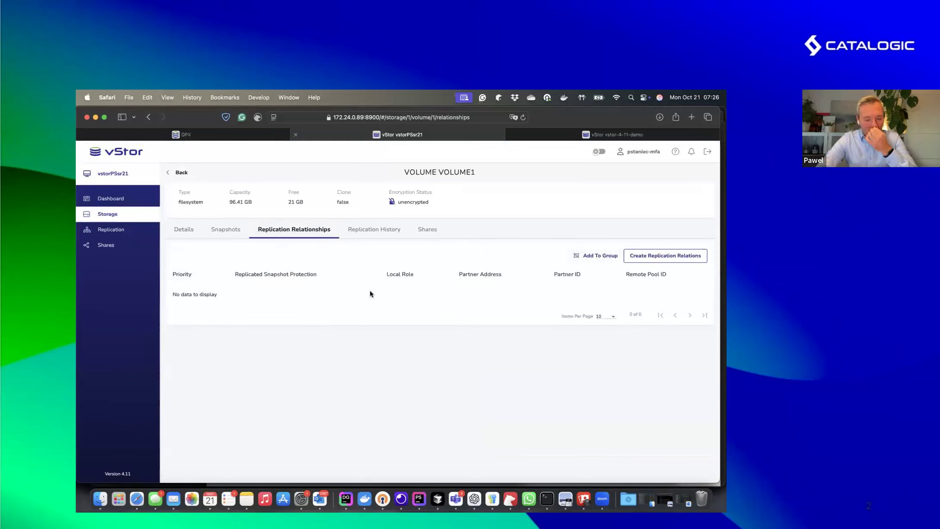
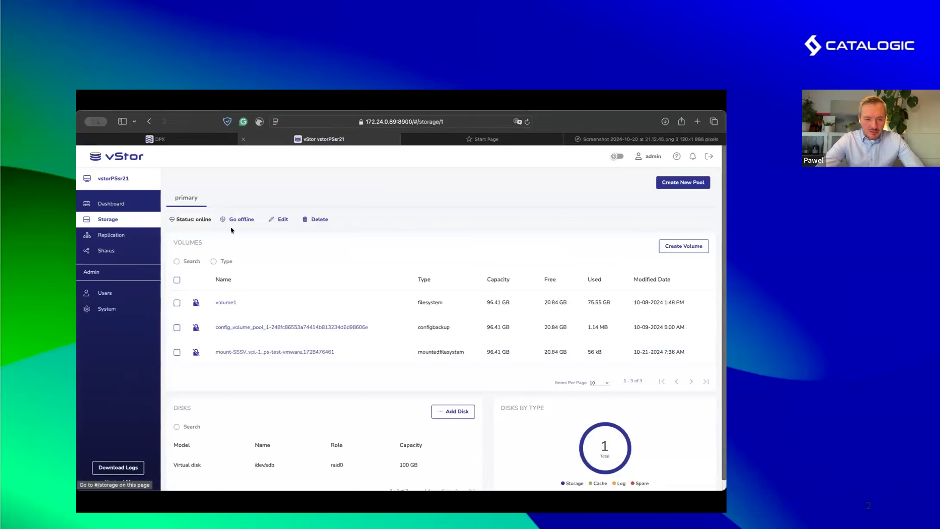
Review the mount options and images for volume1's snapshot SSSV_vpl-1_ps-test-vmware.1728476461, and cancel without mounting.
scroll(342, 285, "down", 1)
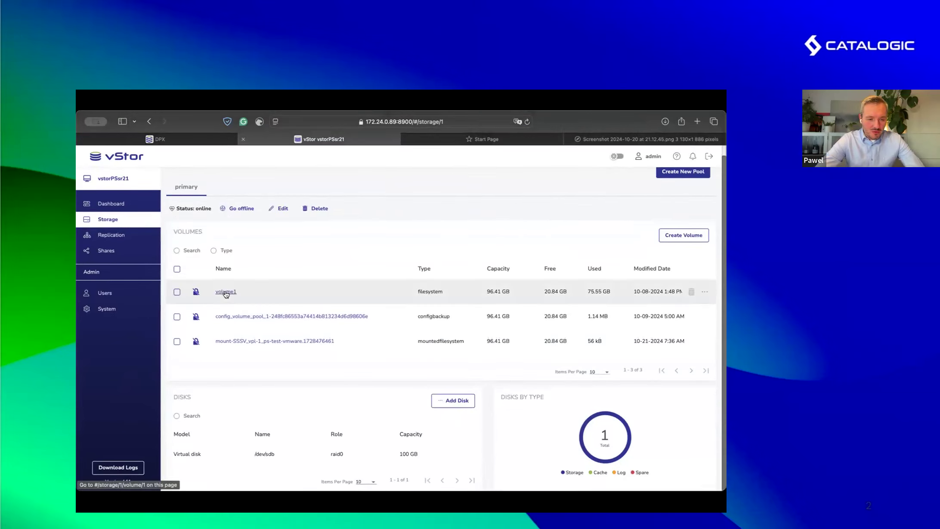
left_click(227, 292)
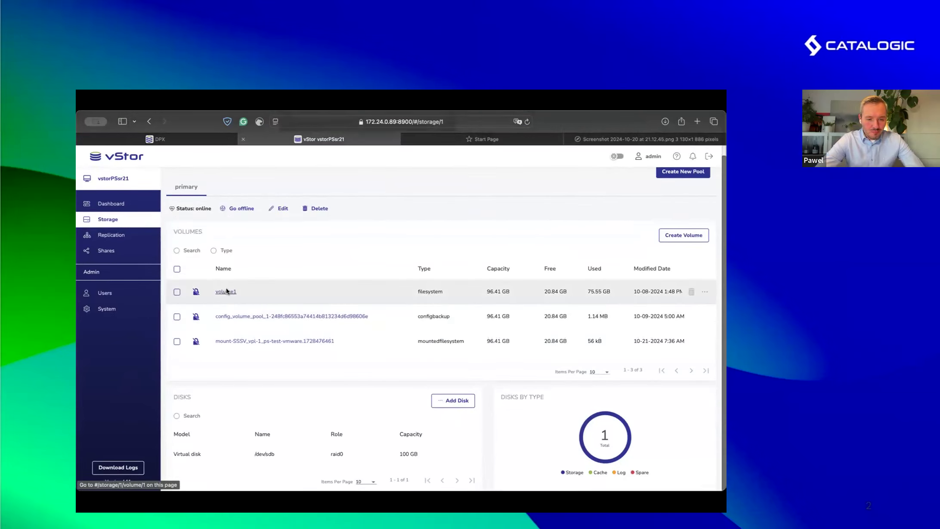
left_click(227, 235)
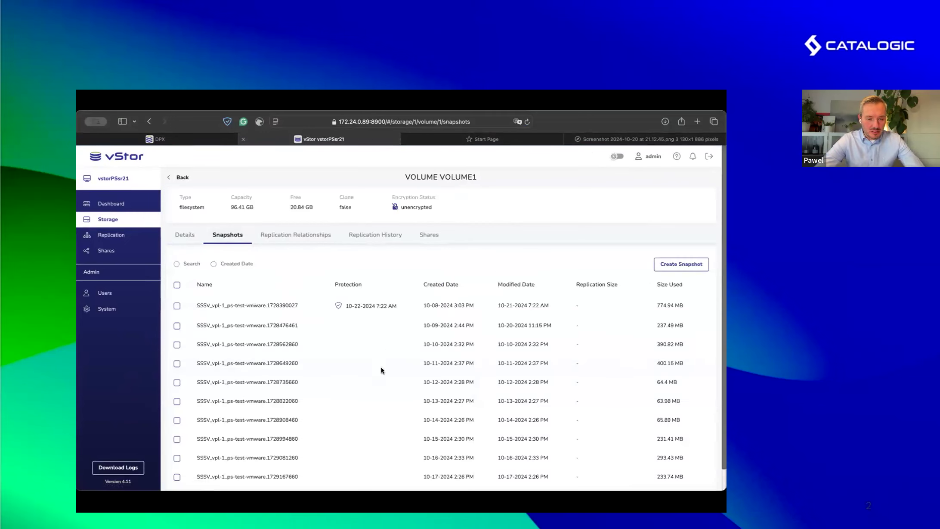
scroll(382, 370, "down", 1)
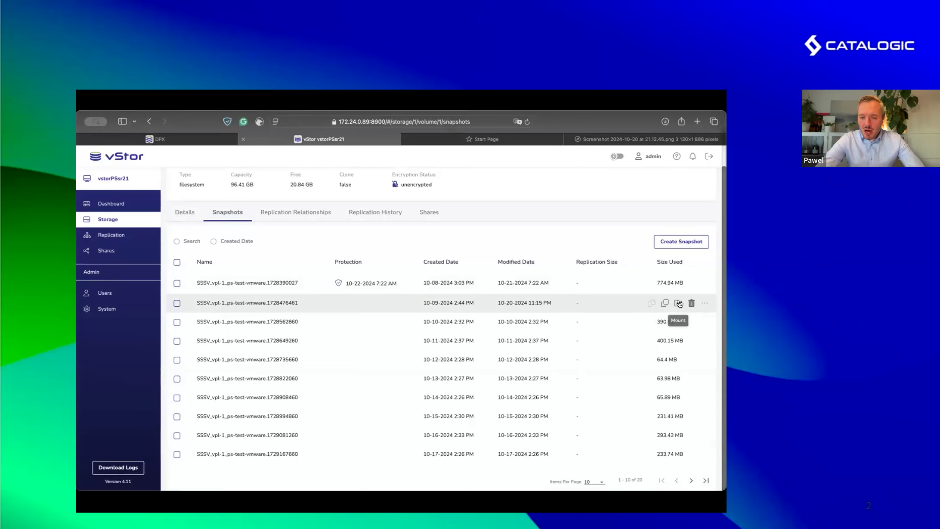
left_click(679, 303)
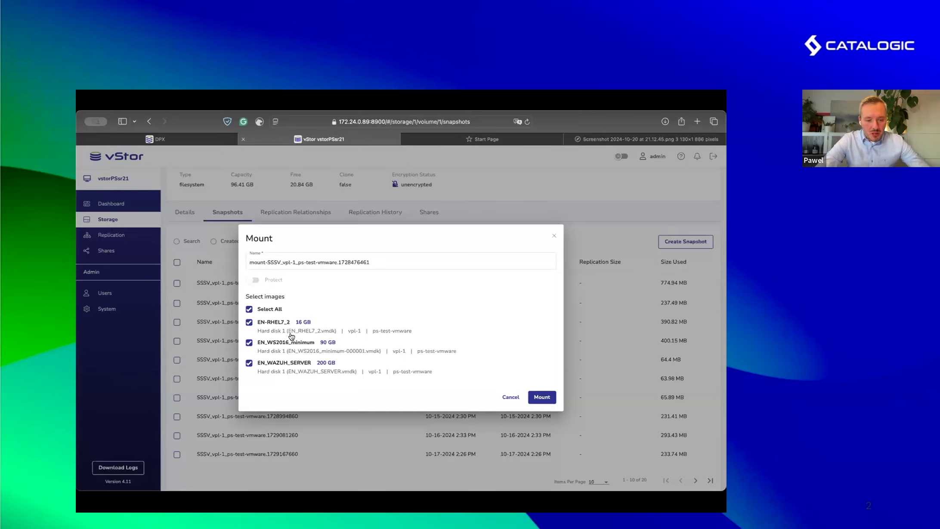
left_click(509, 399)
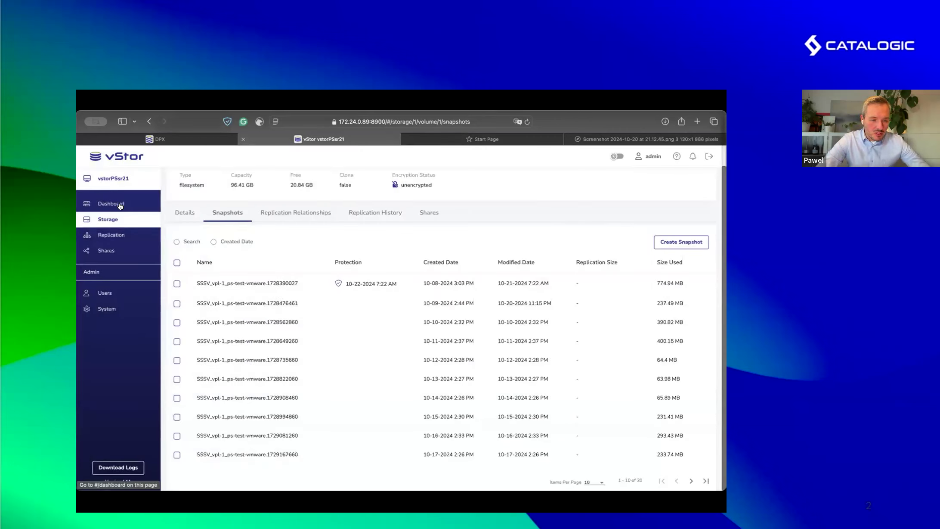
Open the details of the mounted volume mount-SSSV_vpl-1_ps-test-vmware.1728476461 from the storage volumes.
left_click(113, 205)
left_click(117, 222)
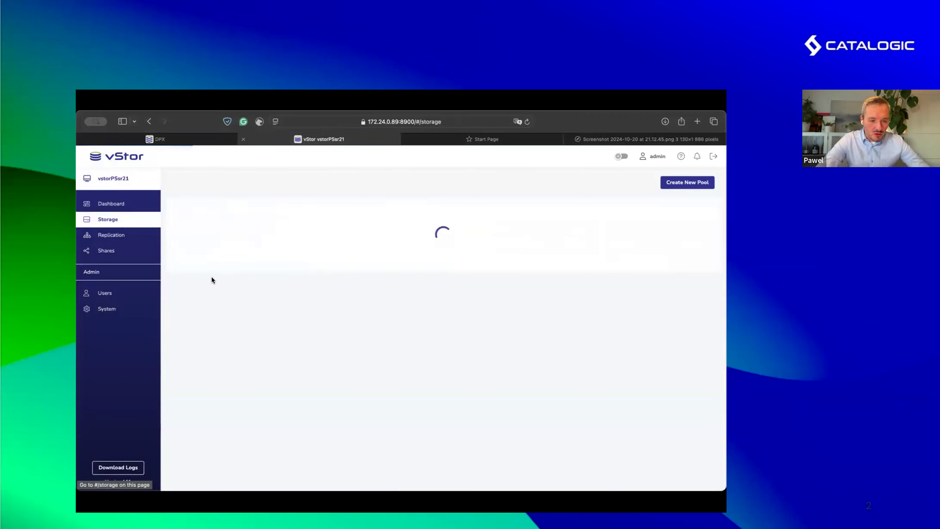
scroll(260, 330, "down", 1)
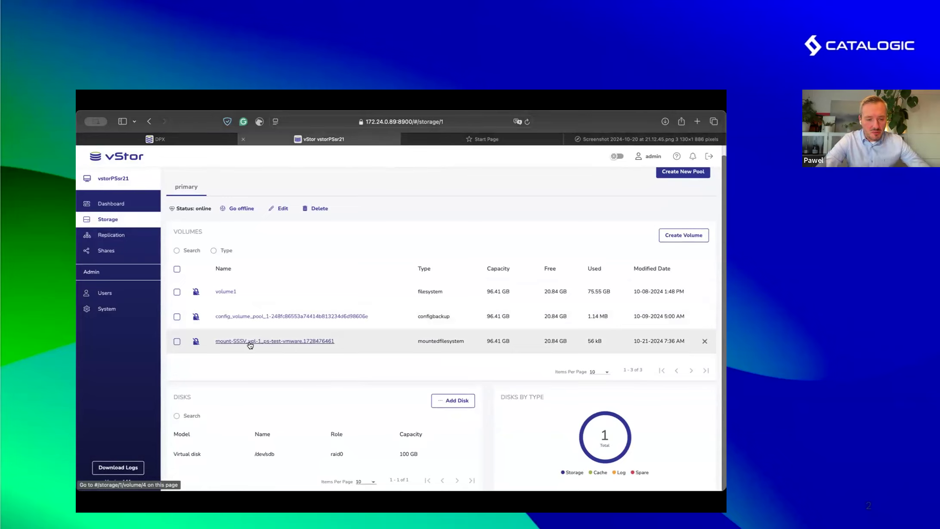
left_click(250, 343)
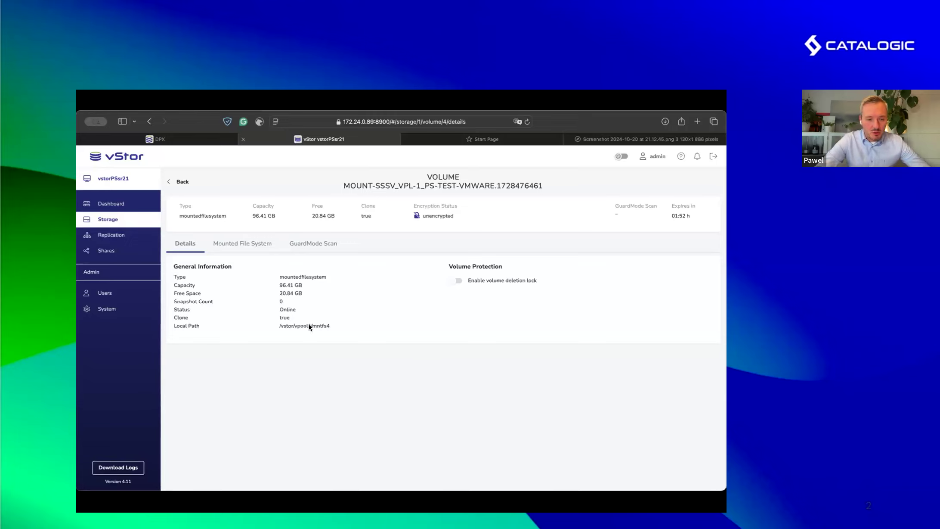
Browse the folders of Partition 1 and Partition 2 in the volume's mounted file system.
left_click(253, 245)
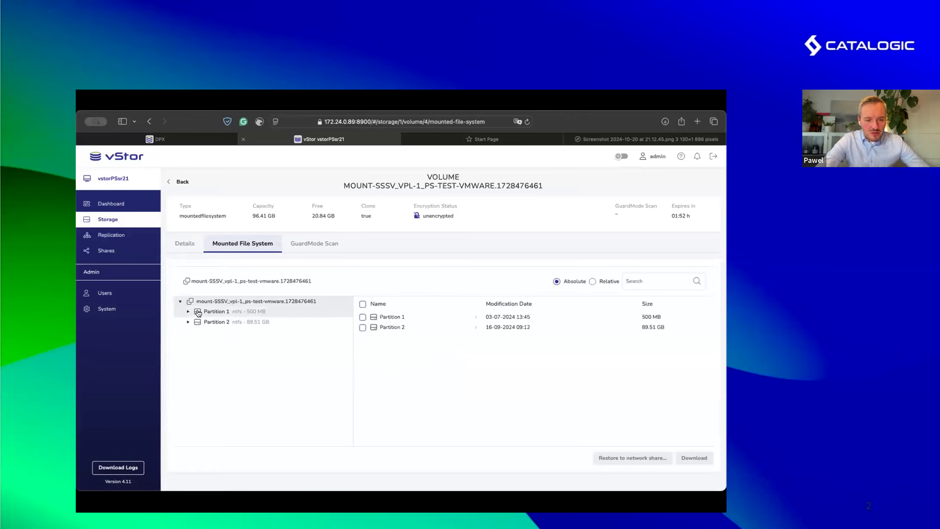
left_click(386, 317)
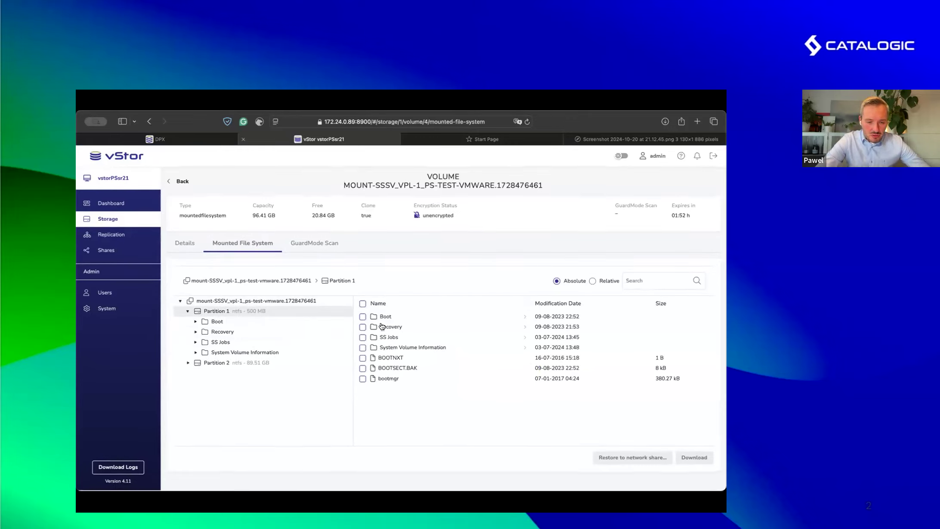
left_click(219, 362)
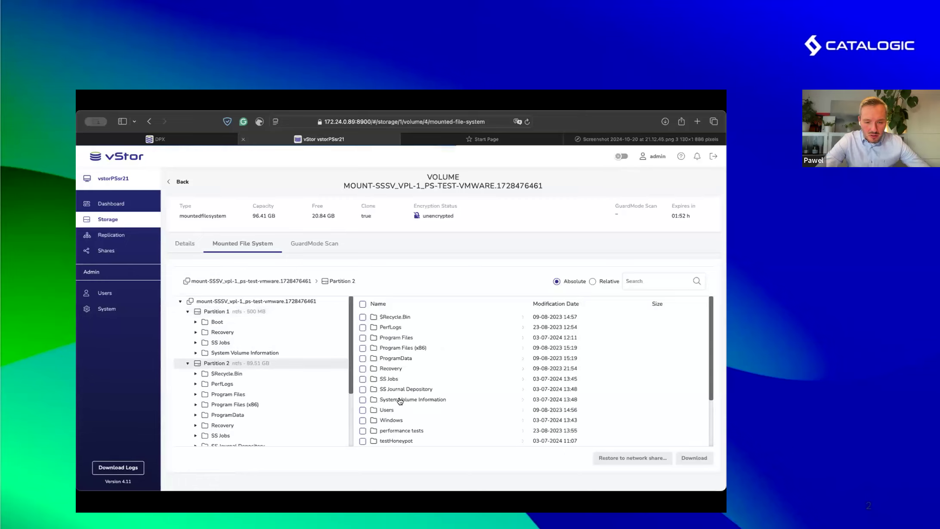
Open the Administrator folder under Users on Partition 2 of the mounted file system and look through its contents.
scroll(397, 370, "down", 3)
scroll(397, 360, "up", 1)
left_click(397, 361)
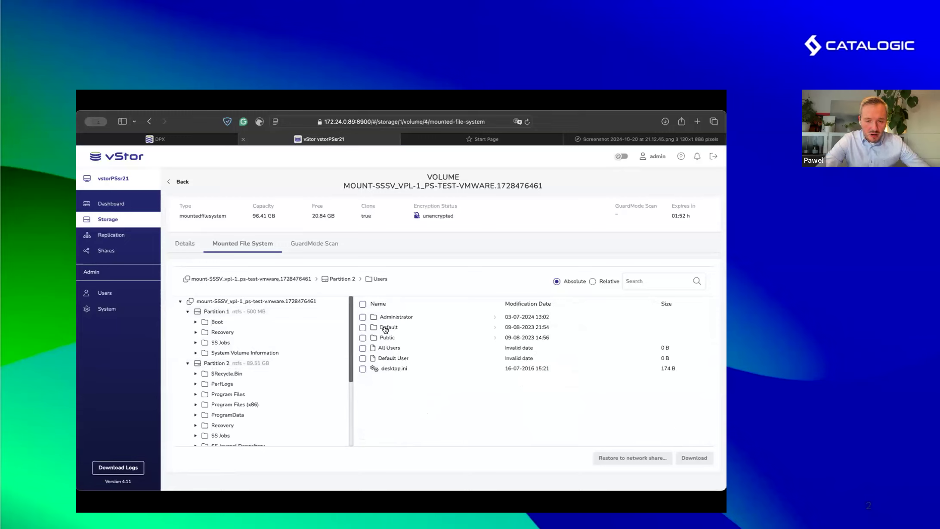
left_click(397, 317)
scroll(420, 361, "down", 5)
scroll(421, 377, "up", 5)
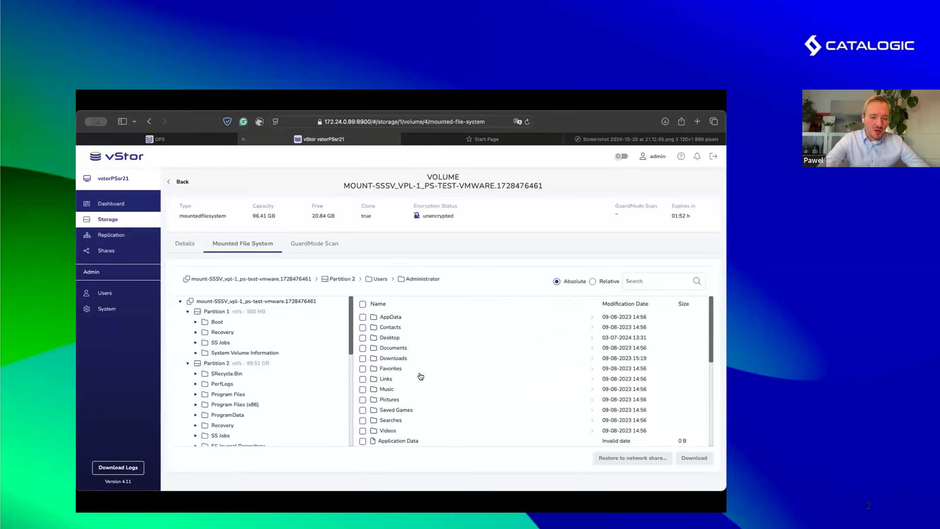
Select the Desktop and Documents folders and start downloading them, cancelling the sign-in request and closing the download progress dialog.
left_click(363, 337)
left_click(362, 348)
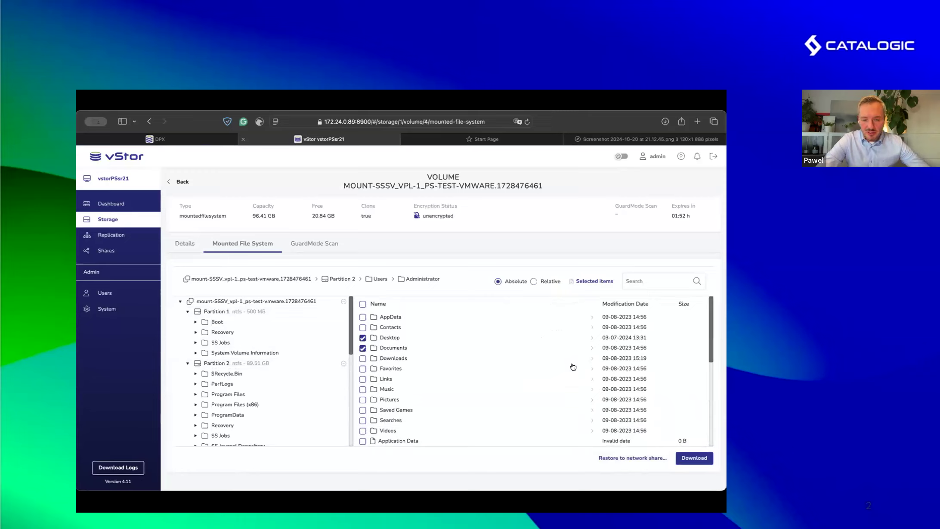
left_click(693, 457)
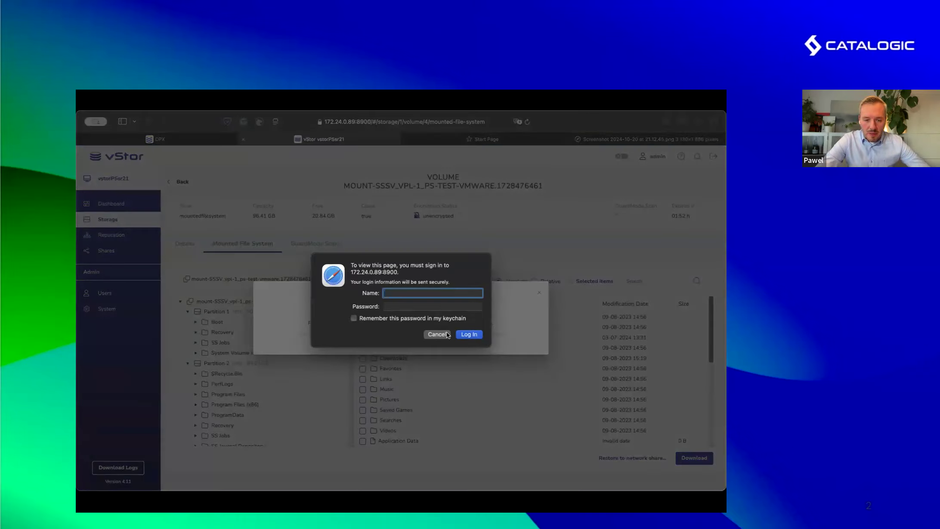
left_click(436, 332)
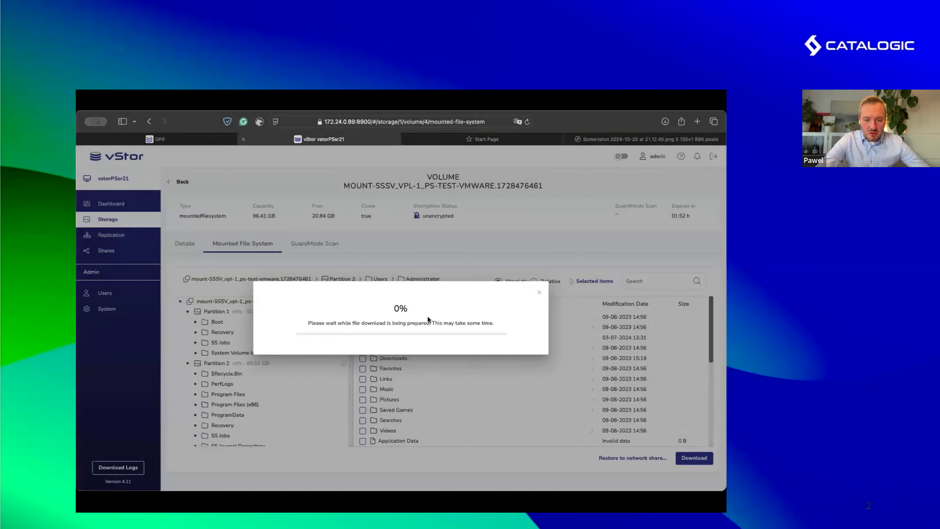
left_click(540, 294)
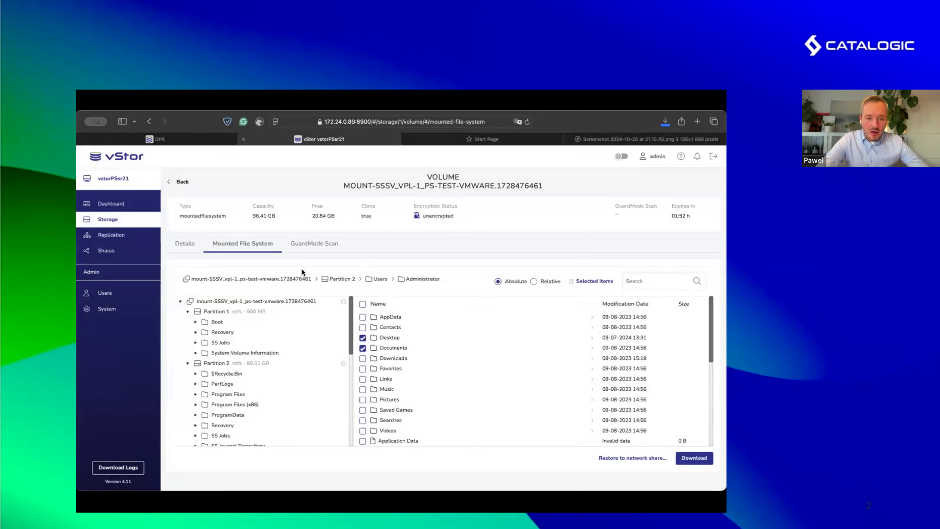
Start a GuardMode scan of the mounted file system for indications of ransomware or data encryption activity.
left_click(308, 246)
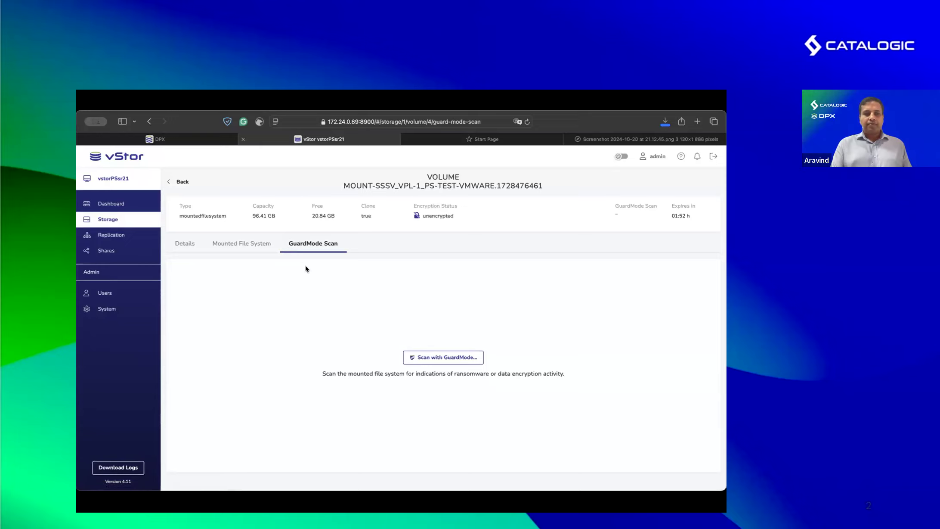
left_click(259, 250)
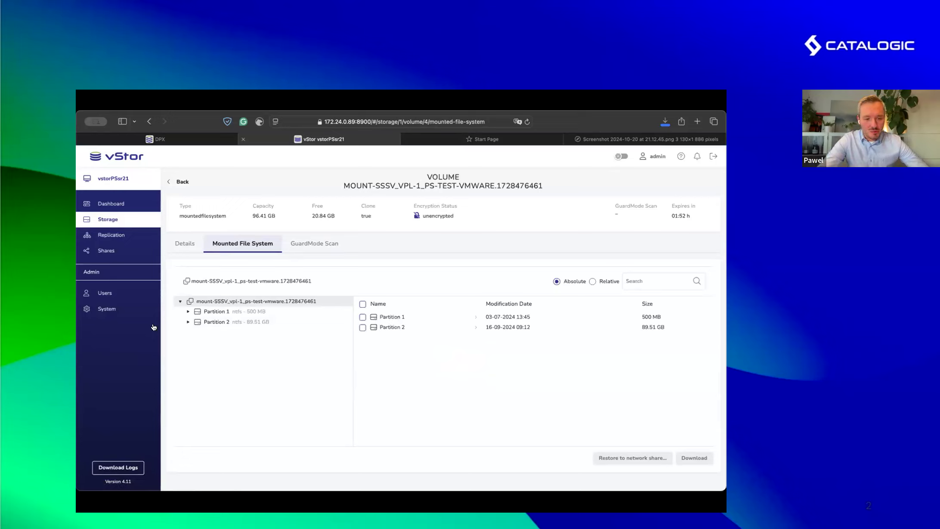
left_click(318, 244)
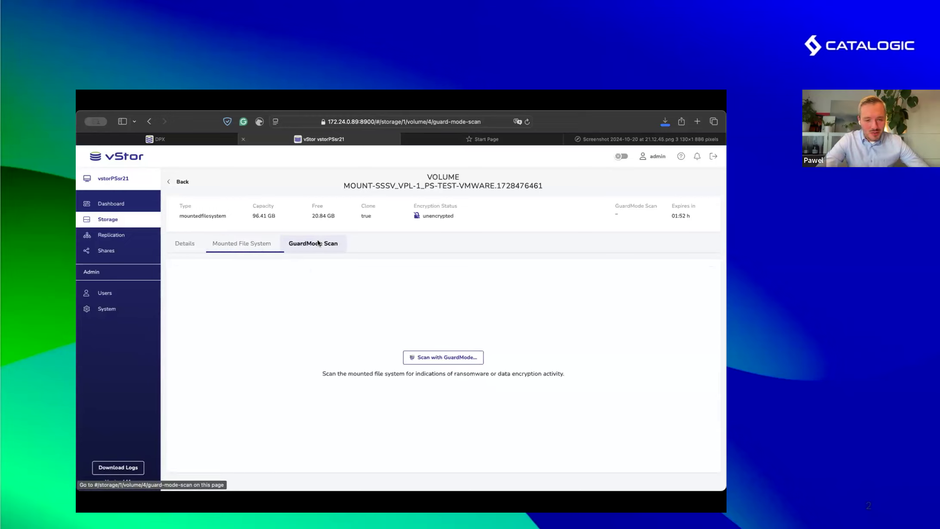
left_click(450, 359)
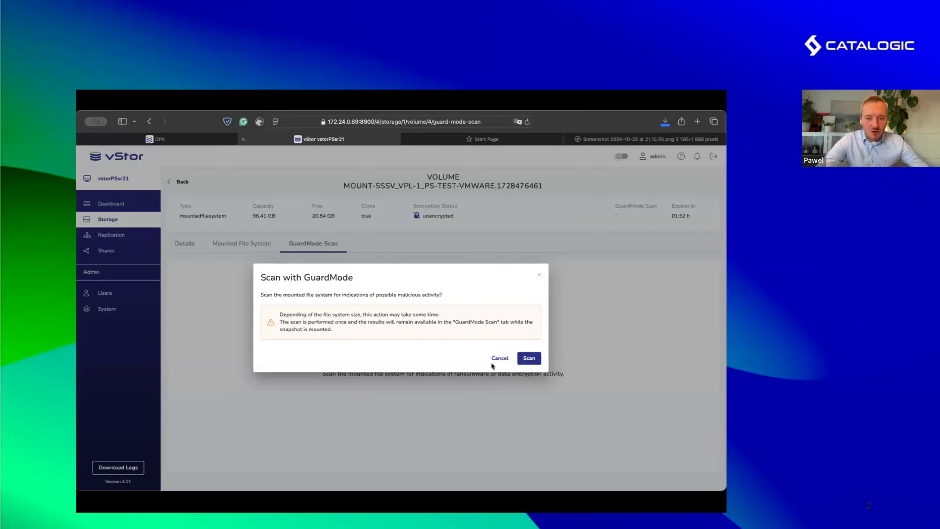
left_click(529, 358)
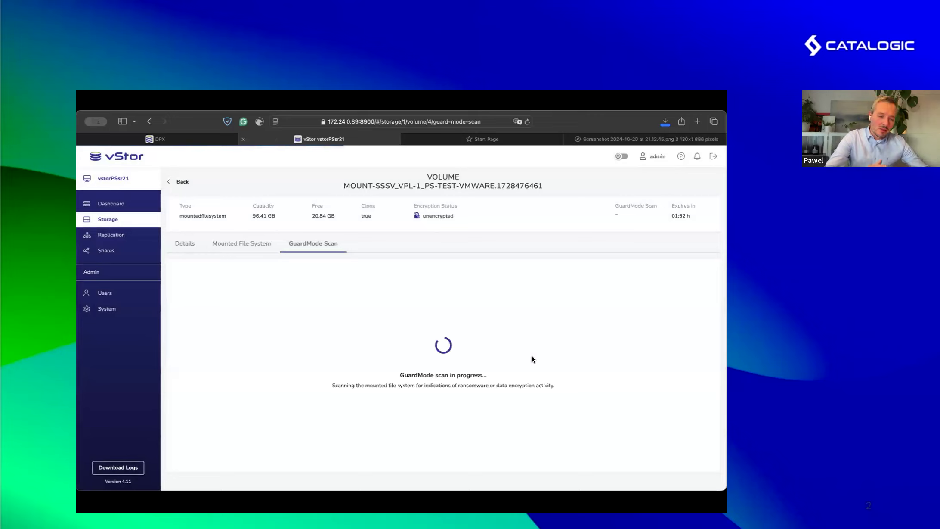